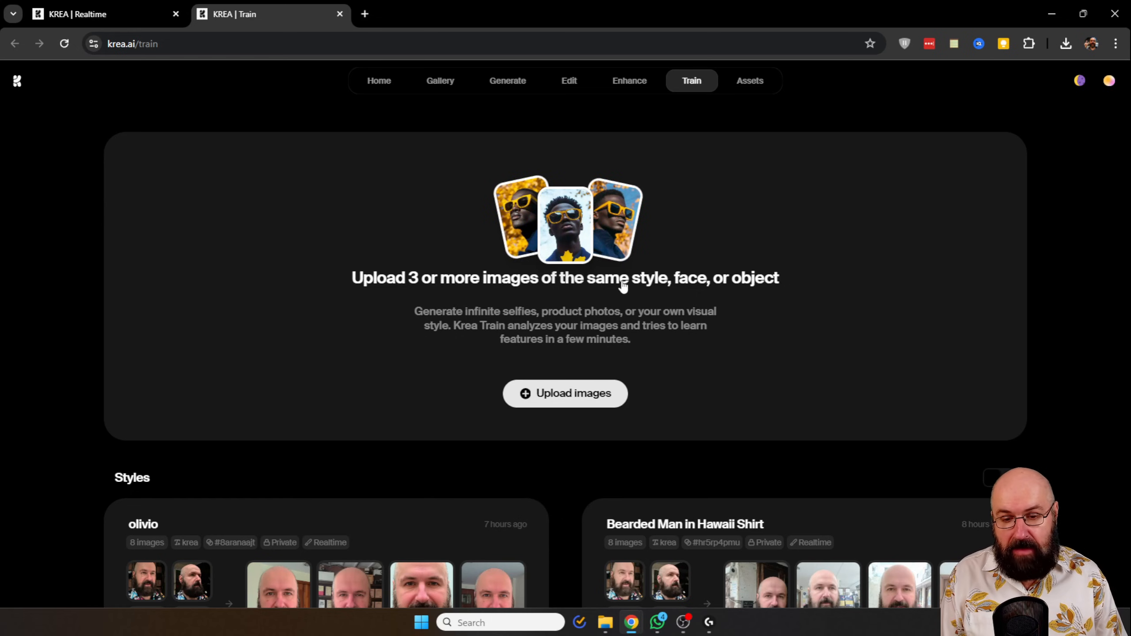
- Upload the portrait images for training and set the Bald Bearded Man training type to Realtime
{"action": "left_click", "coordinate": [569, 402]}
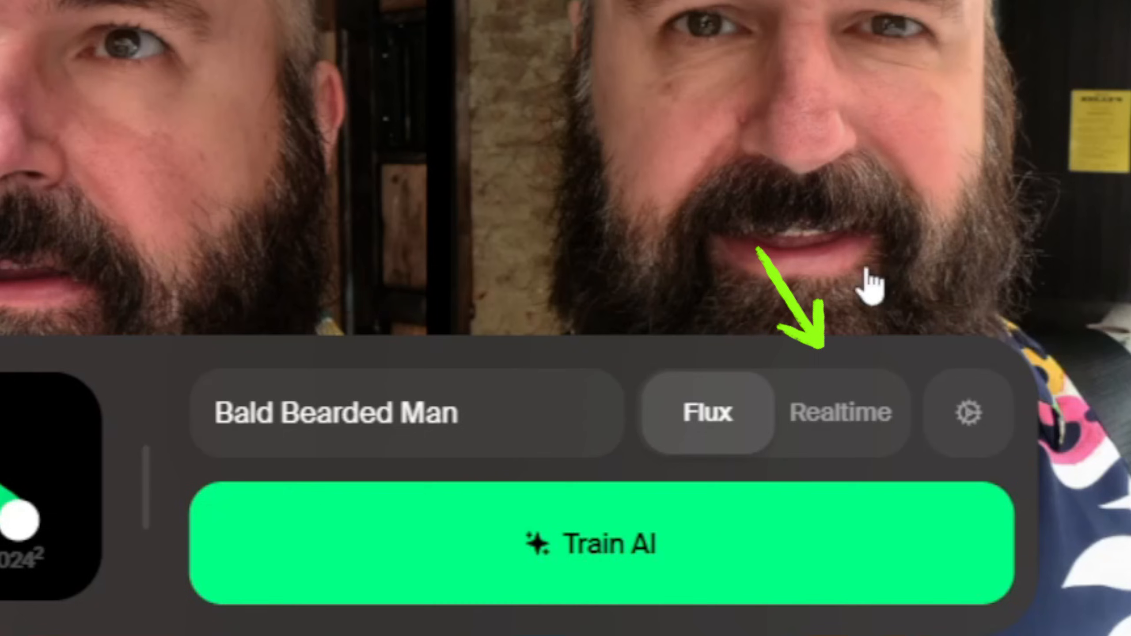
{"action": "left_click", "coordinate": [831, 428]}
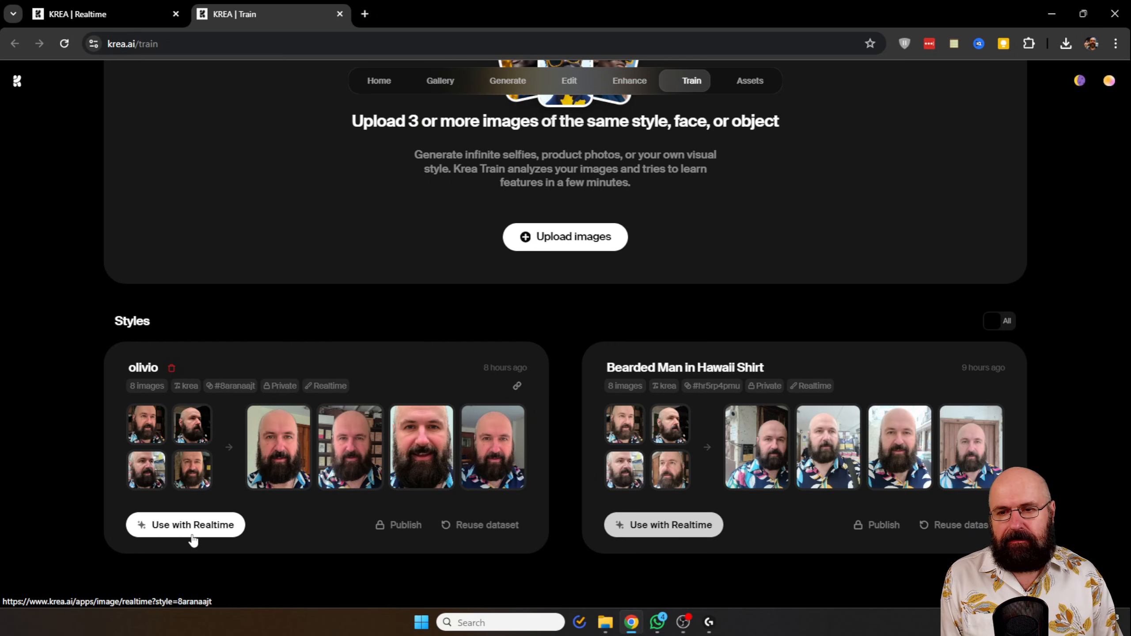
- Use the first trained face style with Realtime and browse the self-trained styles in the style gallery
{"action": "left_click", "coordinate": [192, 525]}
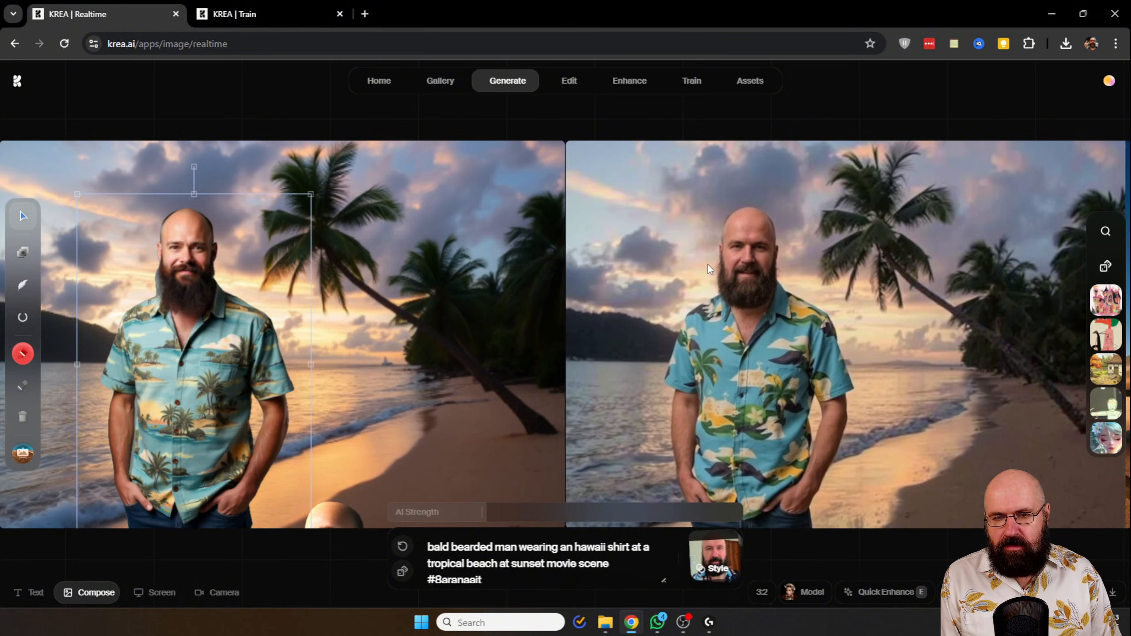
{"action": "mouse_move", "coordinate": [507, 79]}
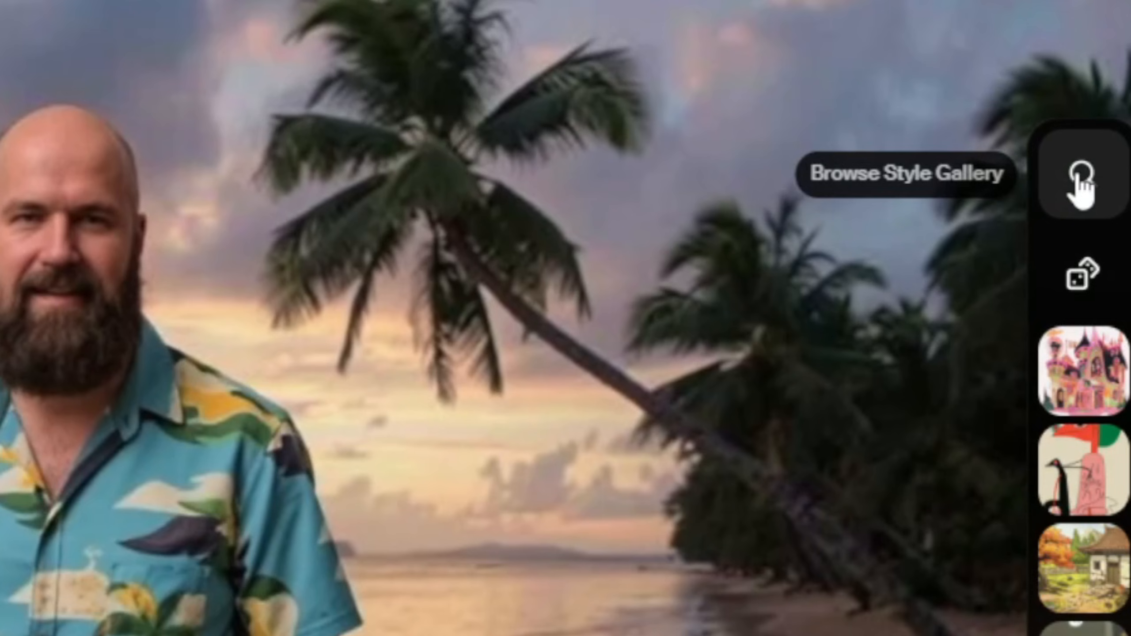
{"action": "left_click", "coordinate": [1082, 182]}
{"action": "left_click", "coordinate": [770, 187]}
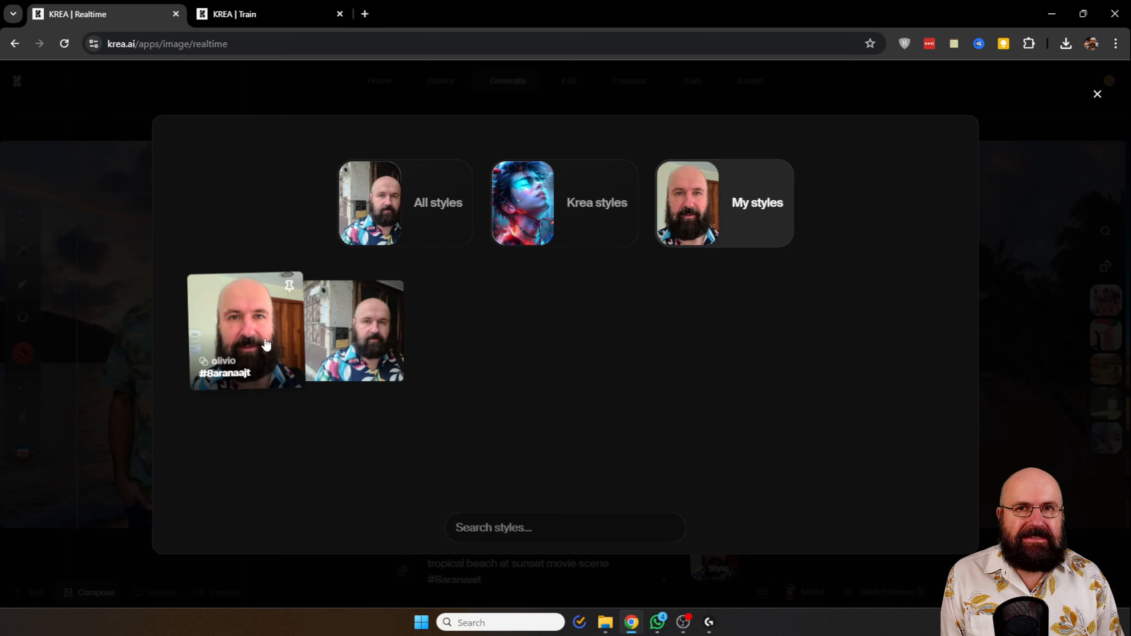
{"action": "left_click", "coordinate": [351, 337]}
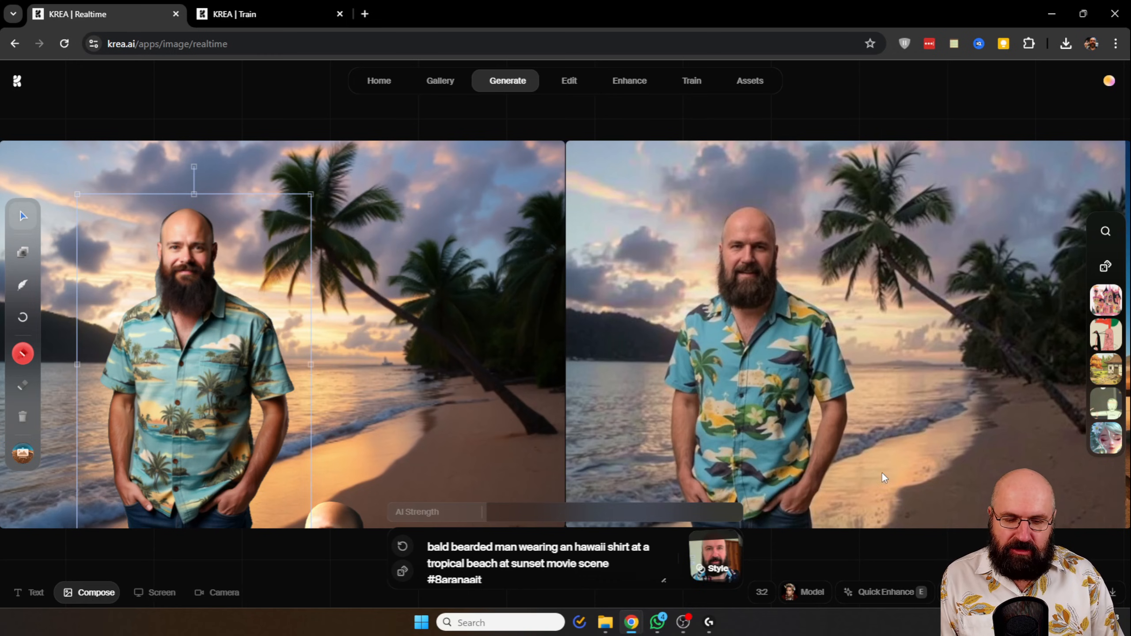
- Set the generation model to Flux Realtime
{"action": "left_click", "coordinate": [807, 592]}
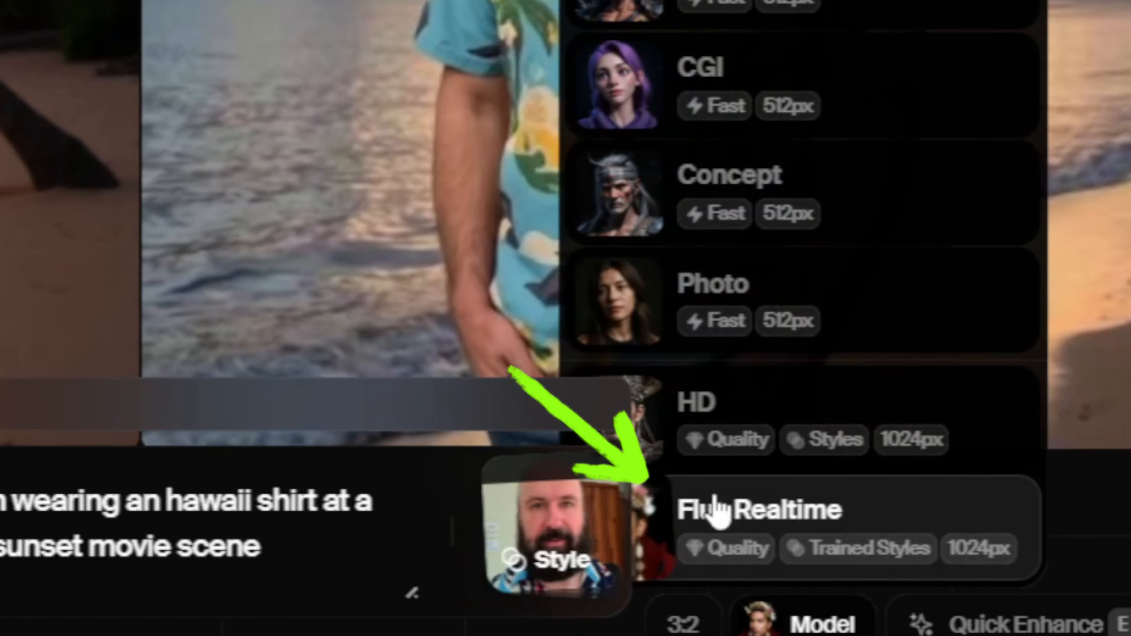
{"action": "left_click", "coordinate": [732, 404]}
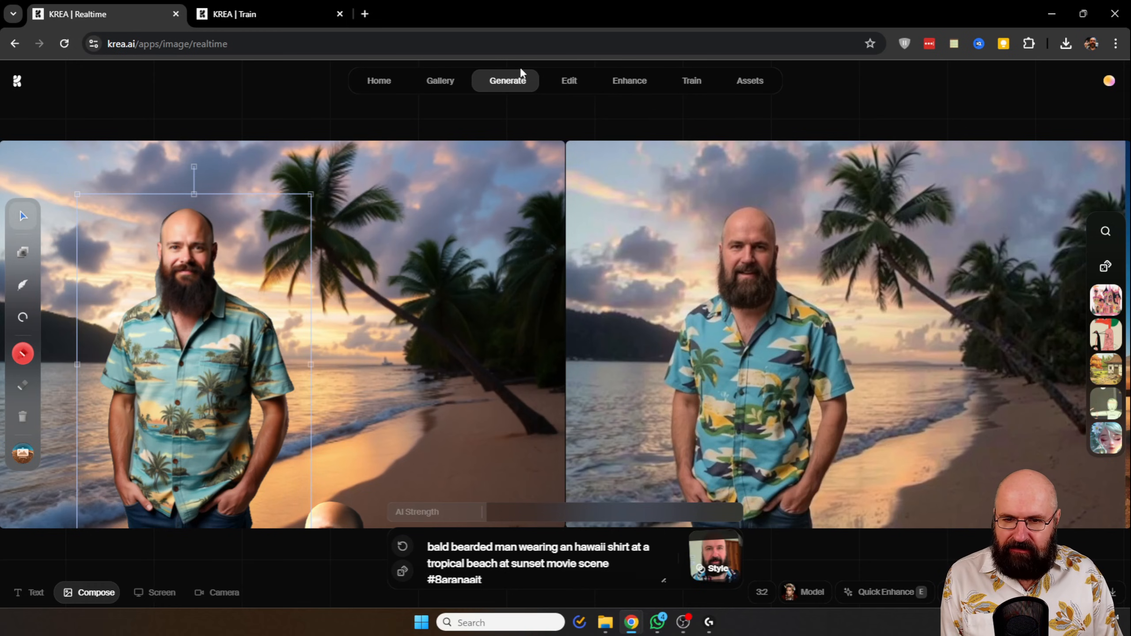
- Remove the background from the image of the bearded man in the Hawaii shirt
{"action": "mouse_move", "coordinate": [507, 79]}
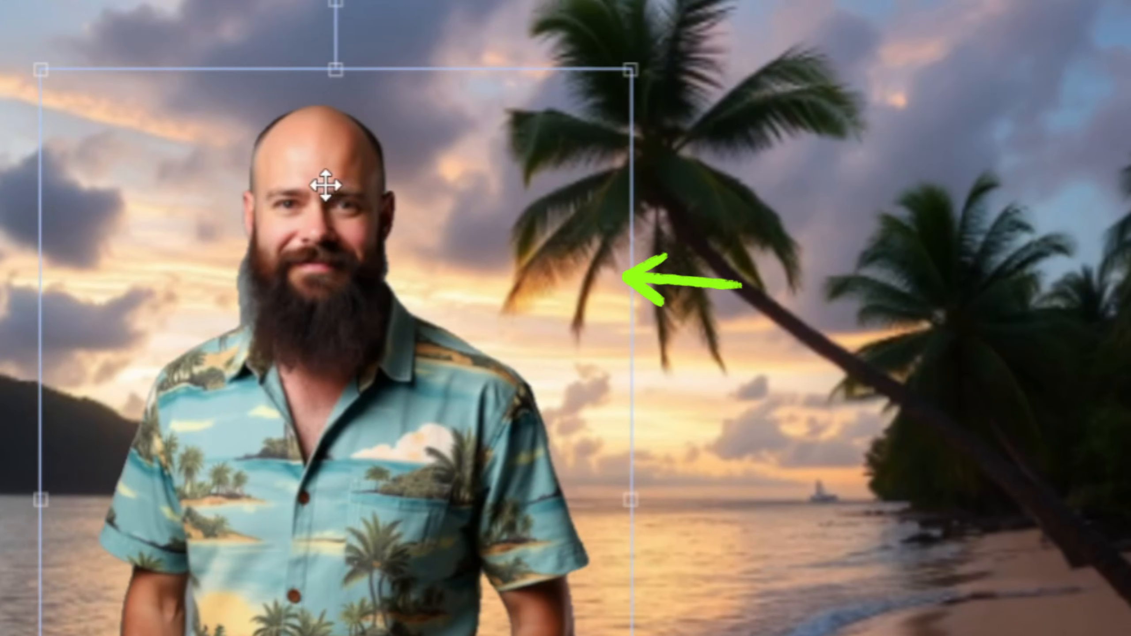
{"action": "right_click", "coordinate": [326, 185]}
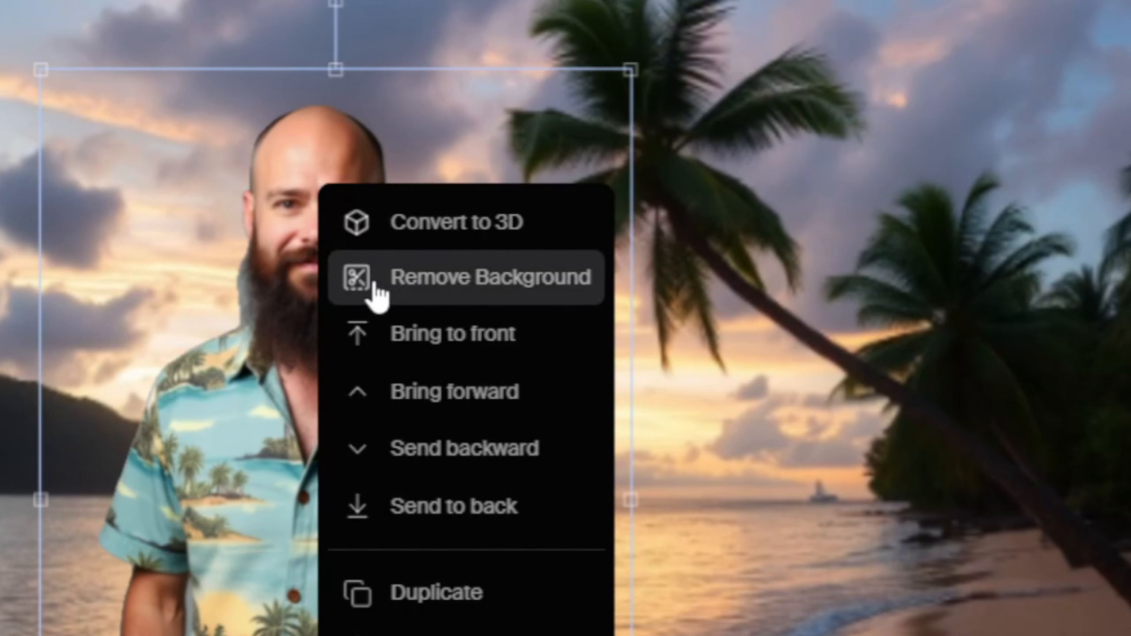
{"action": "left_click", "coordinate": [481, 287]}
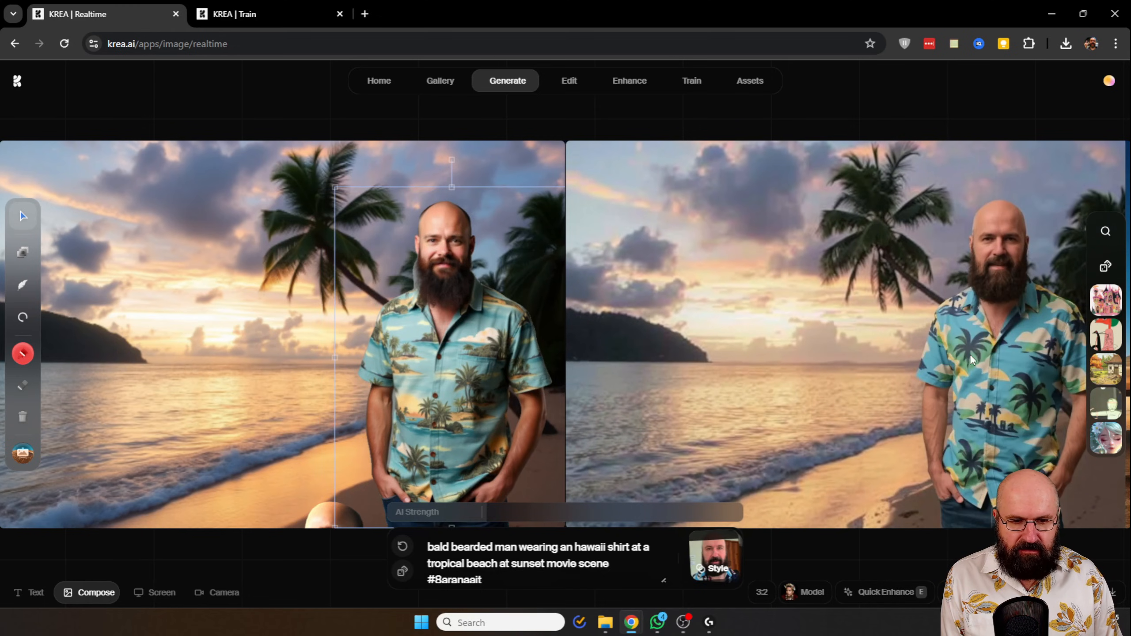
- Reposition the cut-out man on the beach canvas and try him at a much larger size
{"action": "left_click_drag", "start_coordinate": [262, 310], "coordinate": [204, 312]}
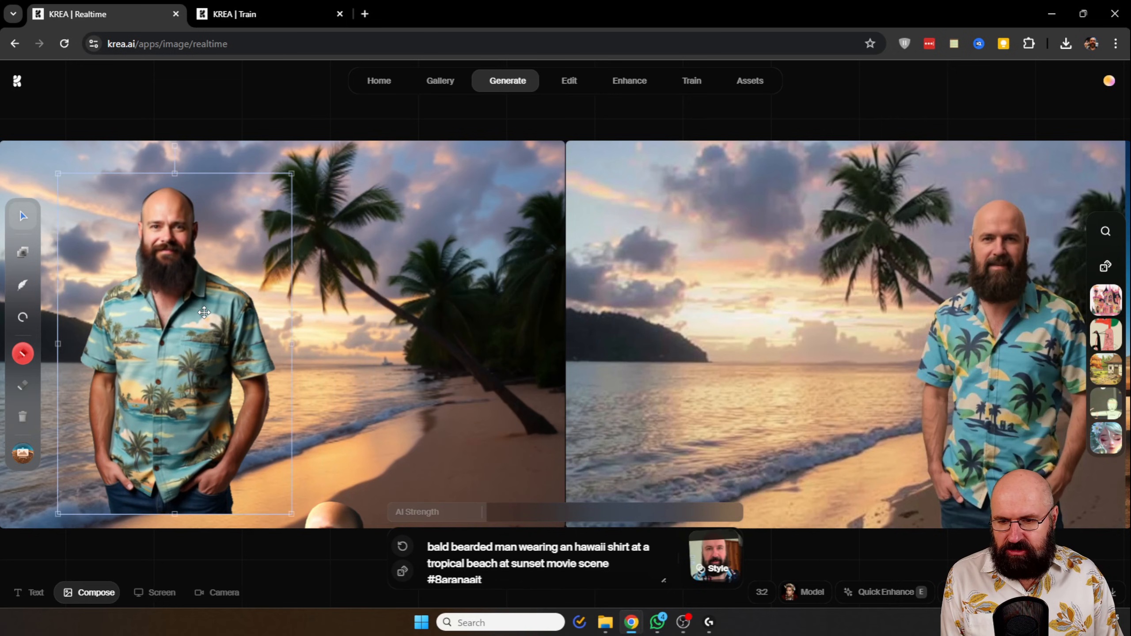
{"action": "left_click_drag", "start_coordinate": [181, 265], "coordinate": [199, 391]}
{"action": "left_click_drag", "start_coordinate": [252, 363], "coordinate": [564, 91]}
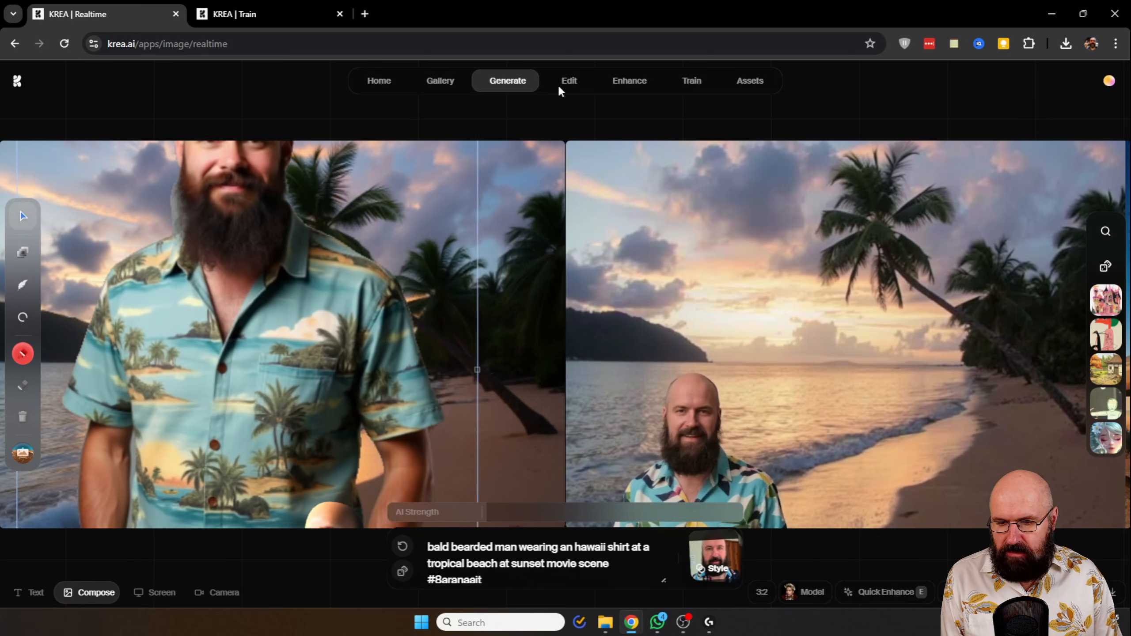
{"action": "left_click_drag", "start_coordinate": [328, 234], "coordinate": [228, 420]}
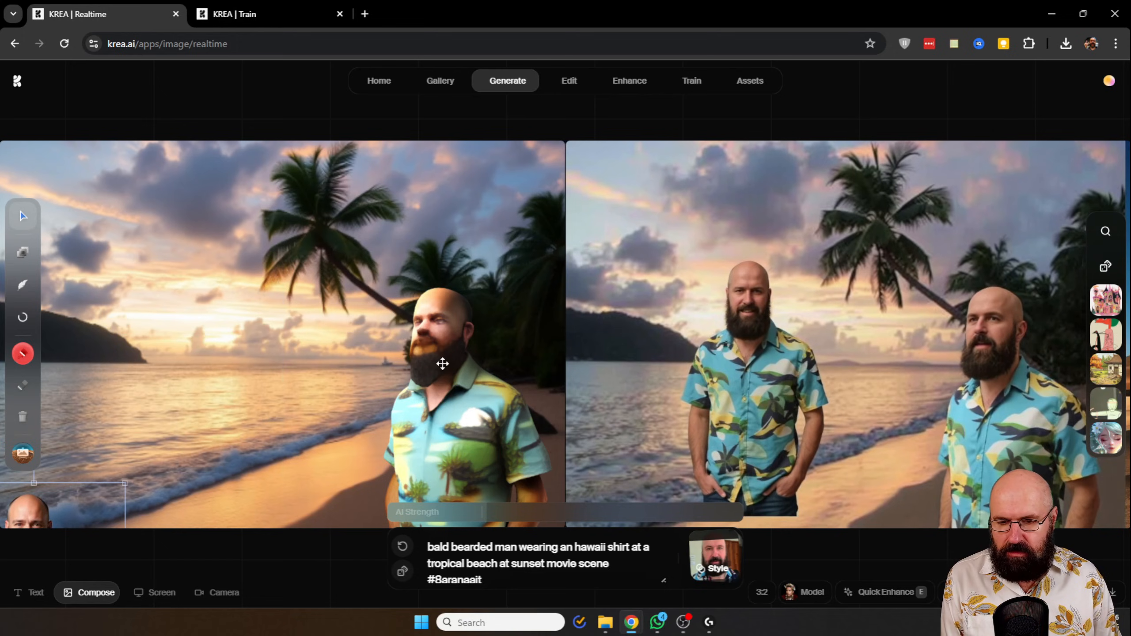
- Move the 3D man to the left part of the beach and rotate him until he faces left
{"action": "left_click_drag", "start_coordinate": [442, 362], "coordinate": [342, 369]}
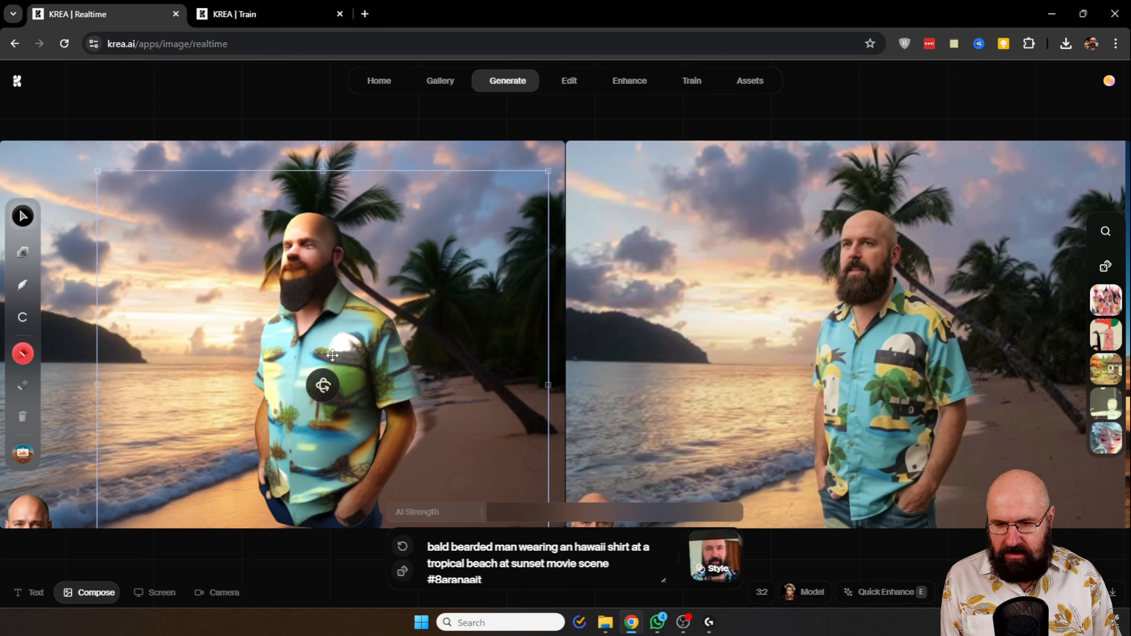
{"action": "left_click_drag", "start_coordinate": [332, 355], "coordinate": [342, 392]}
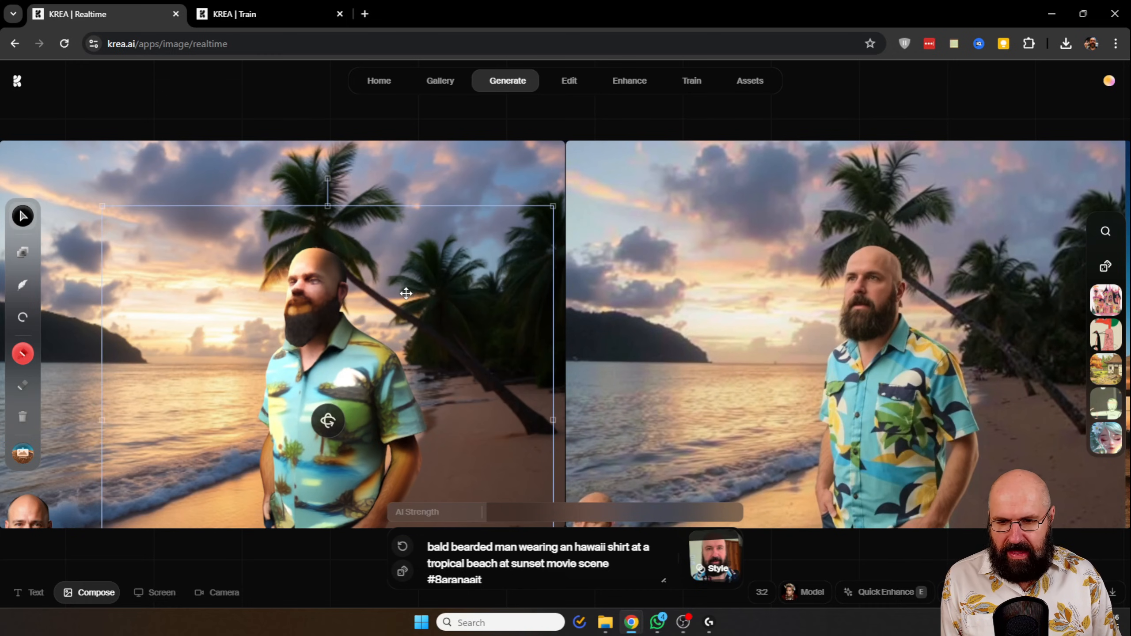
{"action": "left_click_drag", "start_coordinate": [328, 421], "coordinate": [373, 420]}
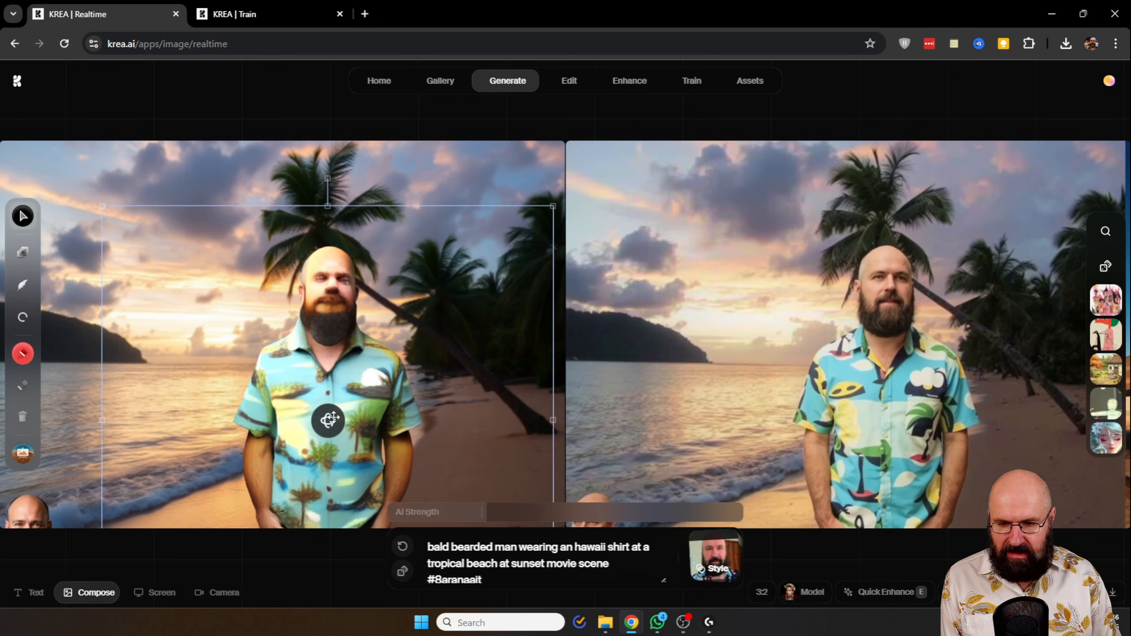
{"action": "left_click_drag", "start_coordinate": [334, 419], "coordinate": [379, 420]}
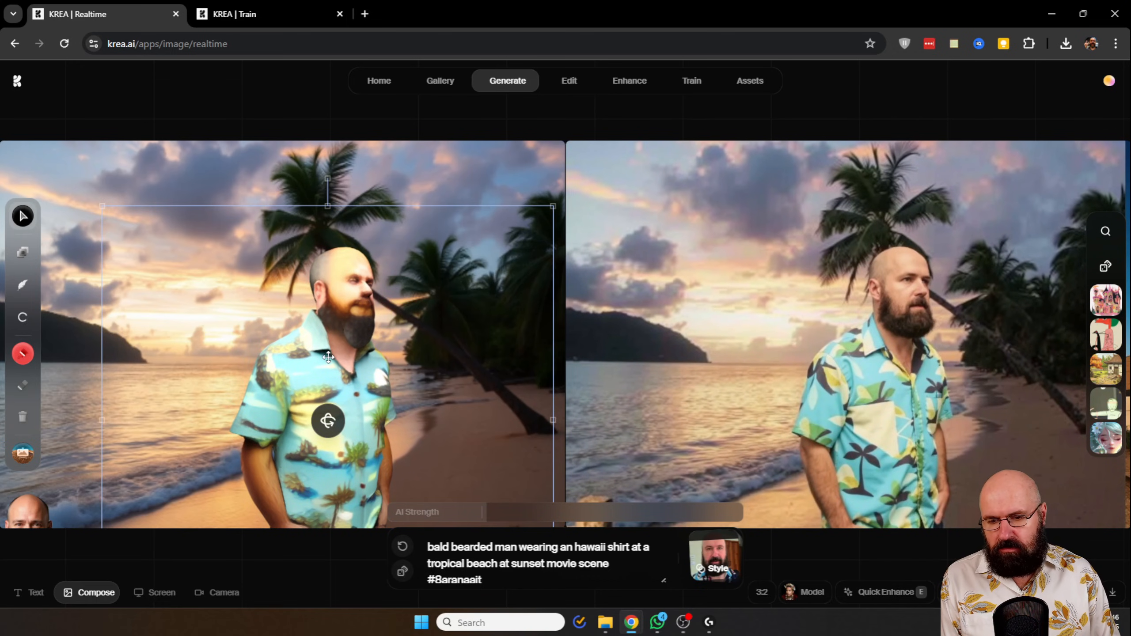
{"action": "left_click_drag", "start_coordinate": [328, 356], "coordinate": [187, 360]}
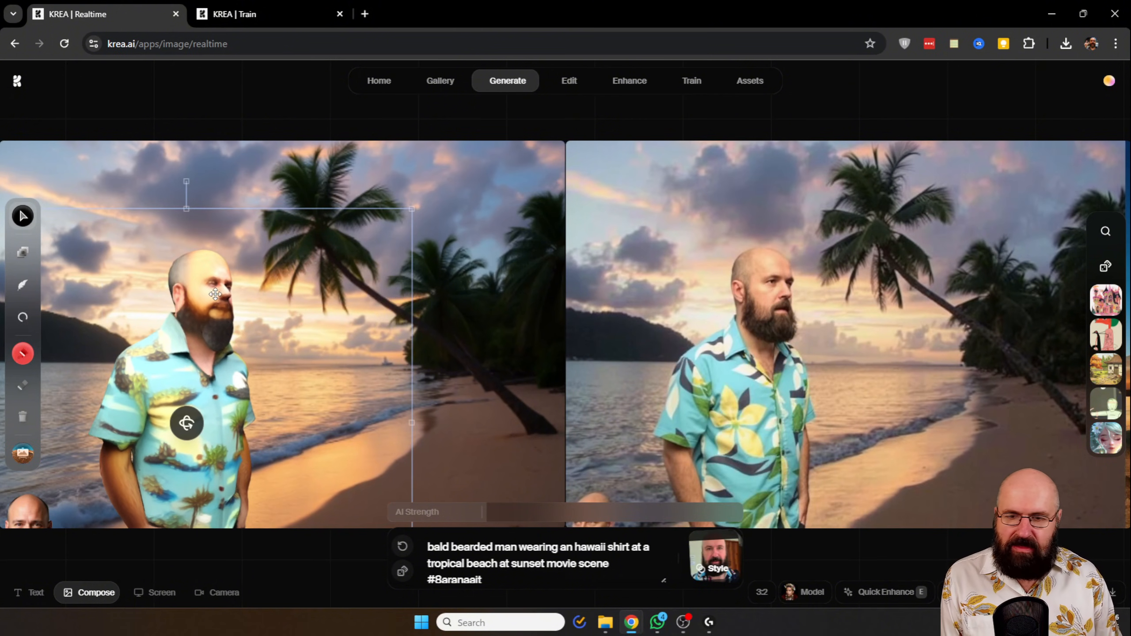
{"action": "left_click_drag", "start_coordinate": [193, 419], "coordinate": [74, 419]}
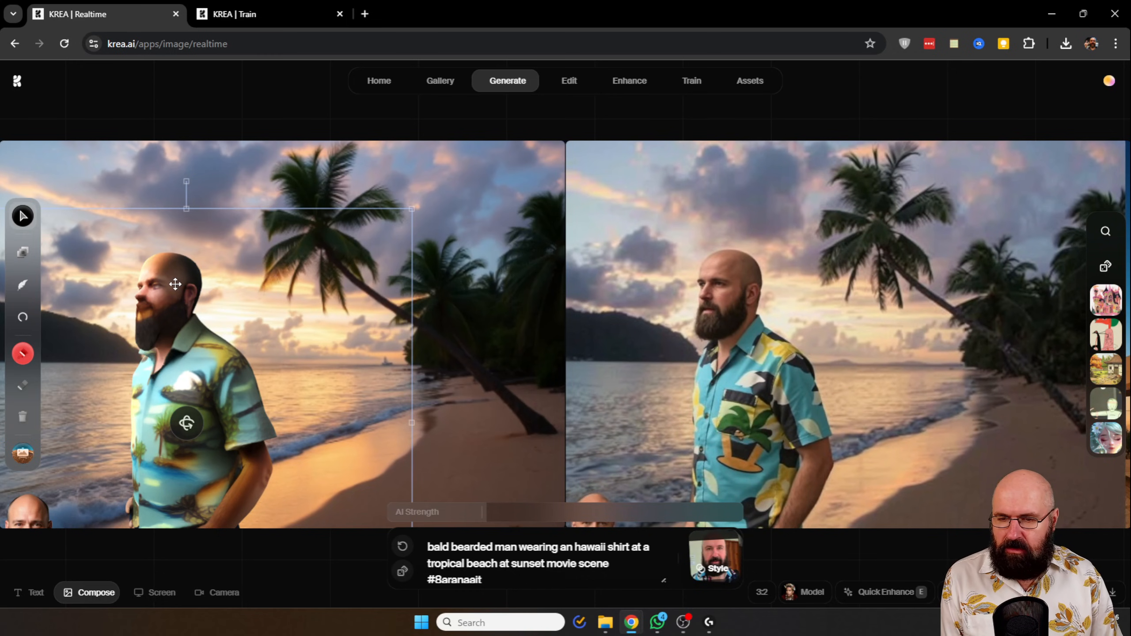
- Flip the 3D man horizontally and fine-tune his position and rotation so he looks towards the palm tree
{"action": "right_click", "coordinate": [175, 283]}
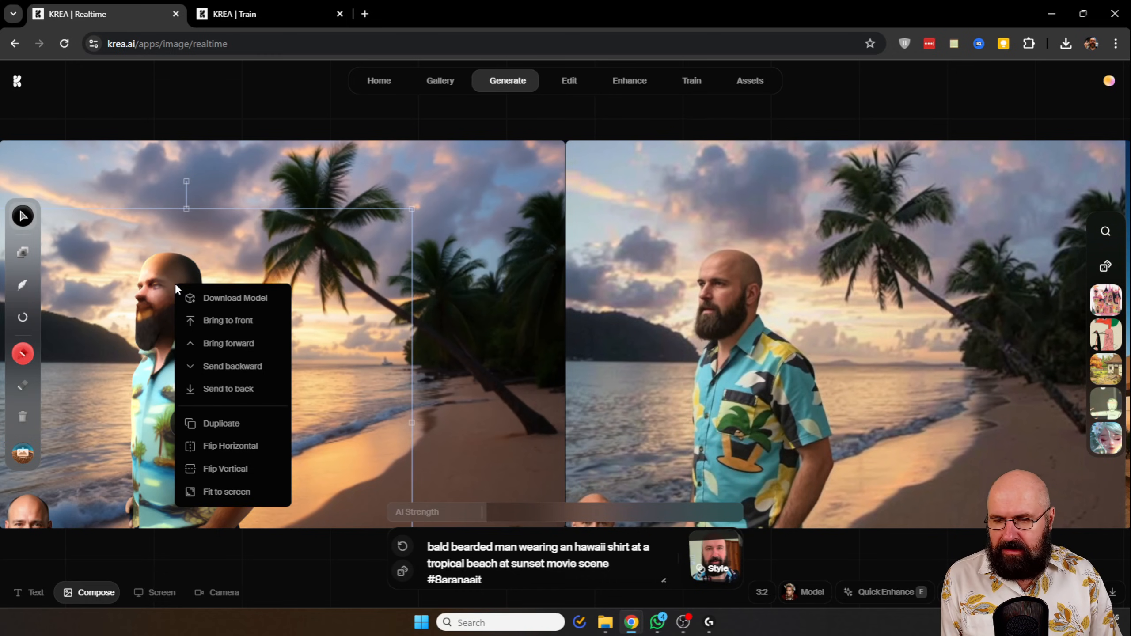
{"action": "left_click", "coordinate": [230, 447]}
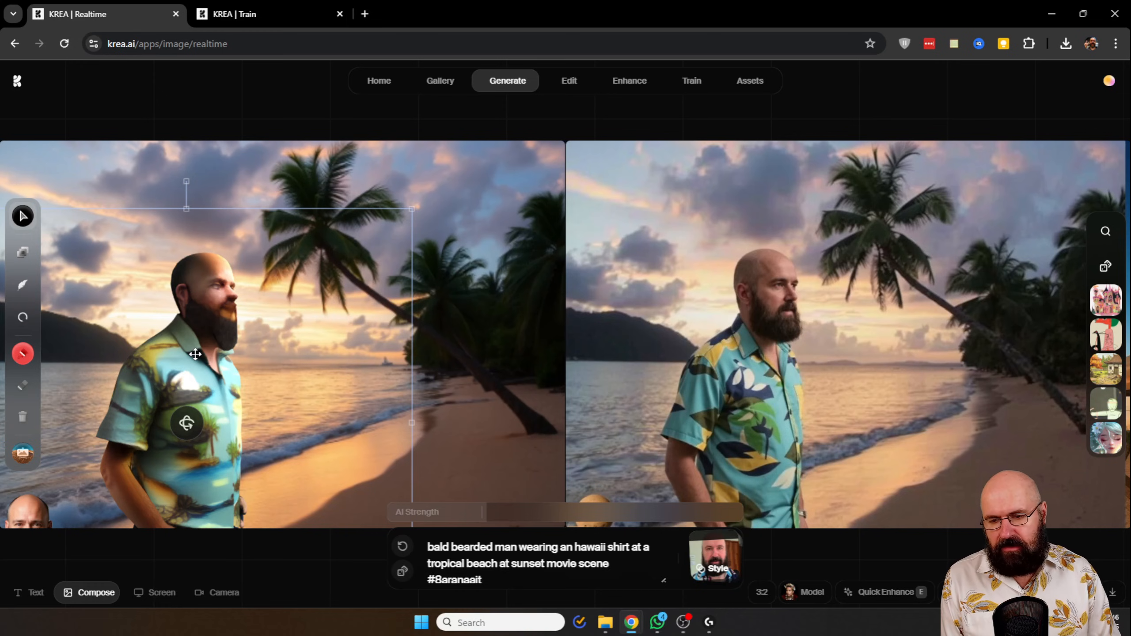
{"action": "left_click_drag", "start_coordinate": [195, 354], "coordinate": [205, 356]}
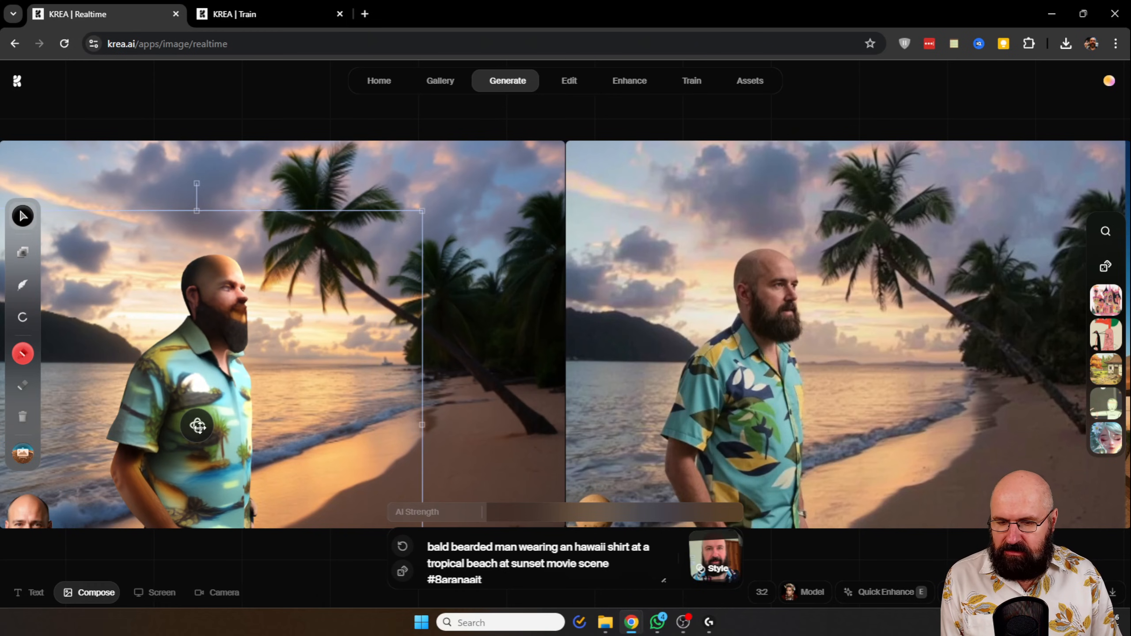
{"action": "mouse_move", "coordinate": [182, 425]}
{"action": "left_mouse_down"}
{"action": "mouse_move", "coordinate": [323, 426]}
{"action": "mouse_move", "coordinate": [185, 427]}
{"action": "left_mouse_up"}
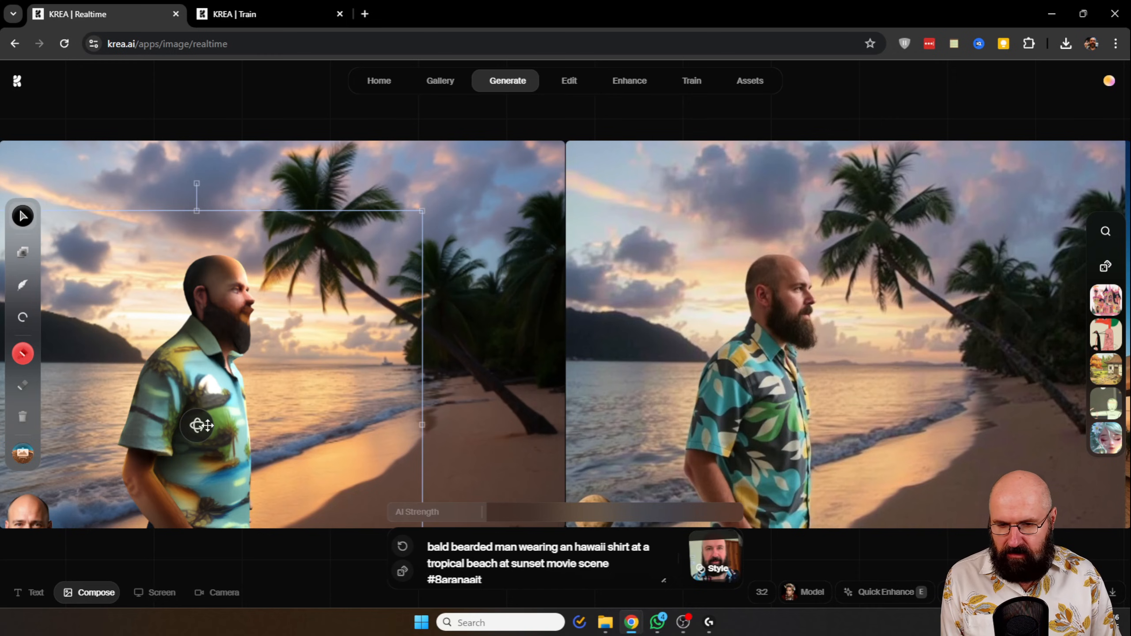
{"action": "left_click_drag", "start_coordinate": [203, 426], "coordinate": [220, 424]}
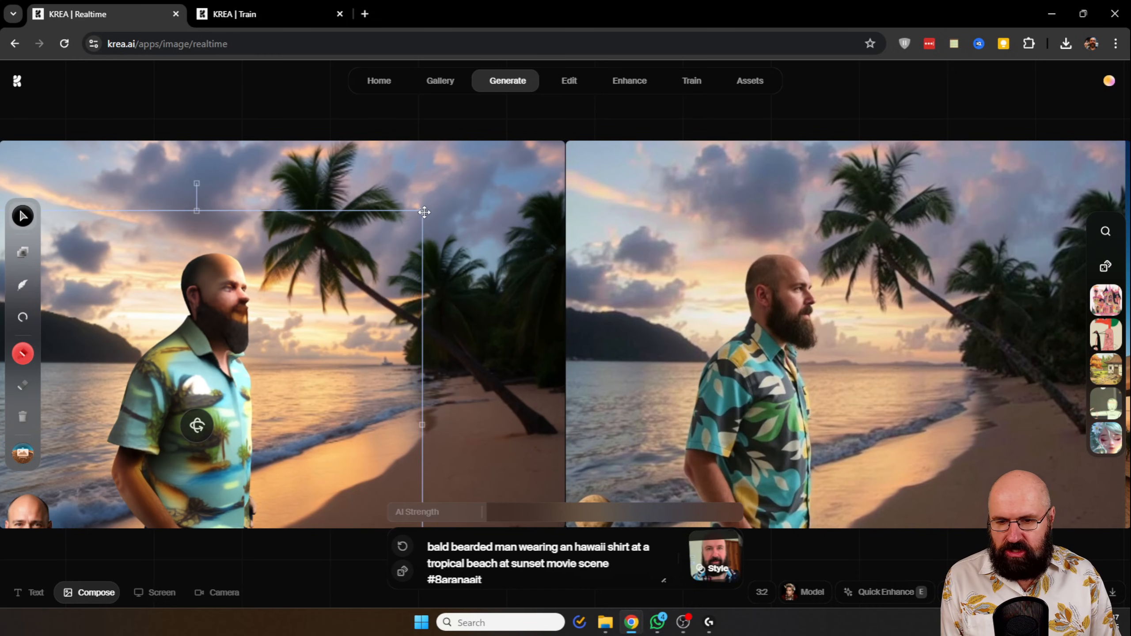
- Enlarge the 3D man to a close-up on the left of the beach and turn him slightly
{"action": "left_click_drag", "start_coordinate": [424, 212], "coordinate": [530, 129]}
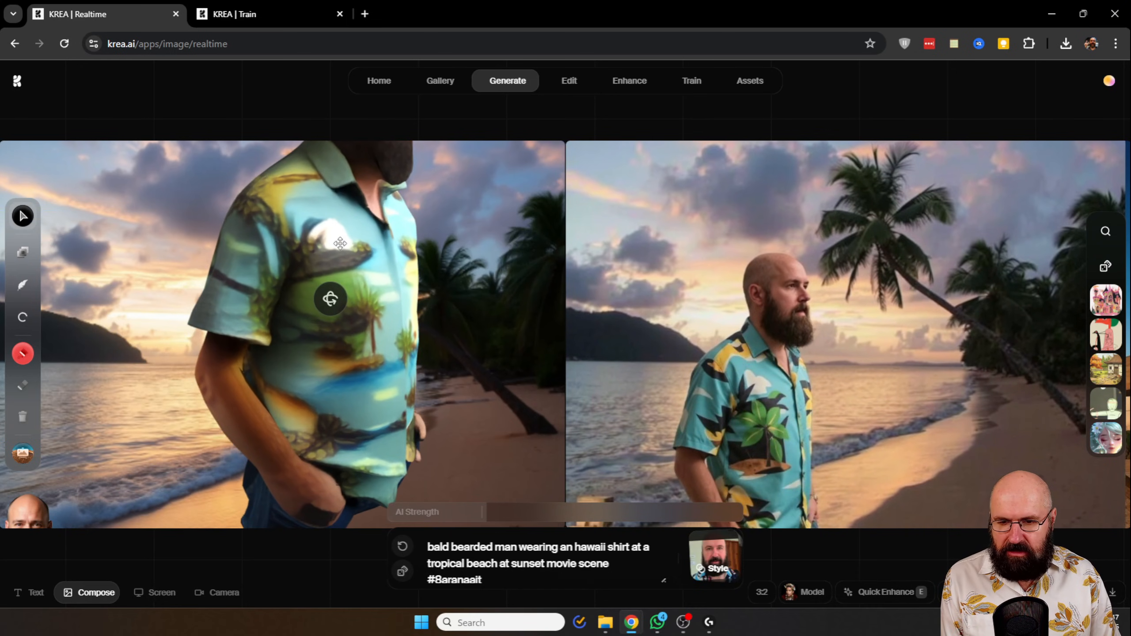
{"action": "left_click_drag", "start_coordinate": [341, 243], "coordinate": [218, 419]}
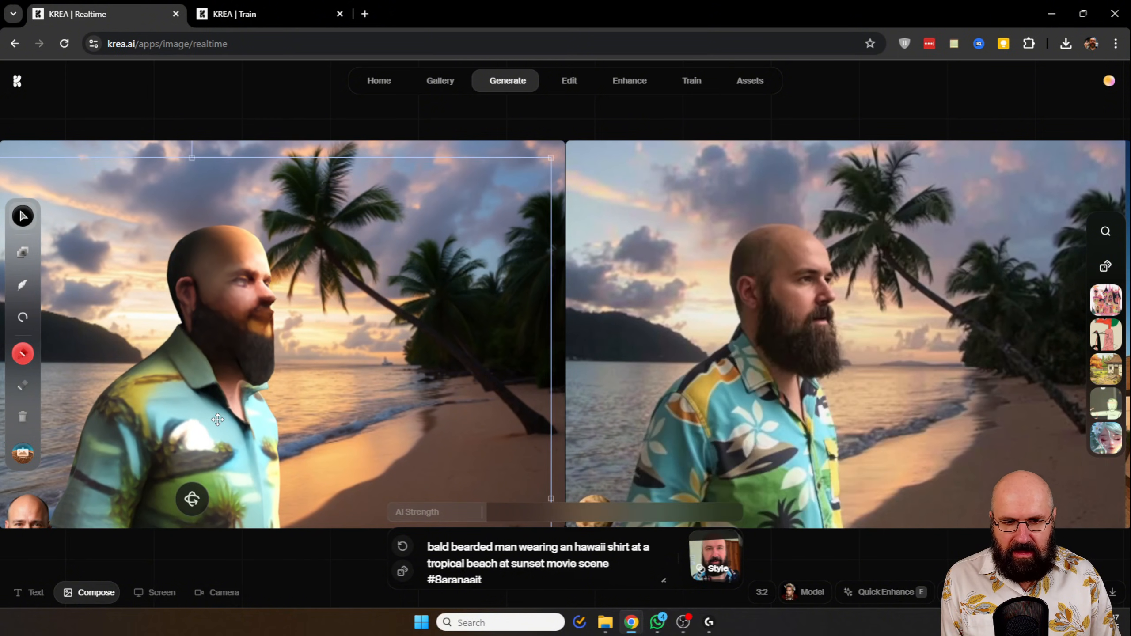
{"action": "left_click_drag", "start_coordinate": [191, 499], "coordinate": [213, 495]}
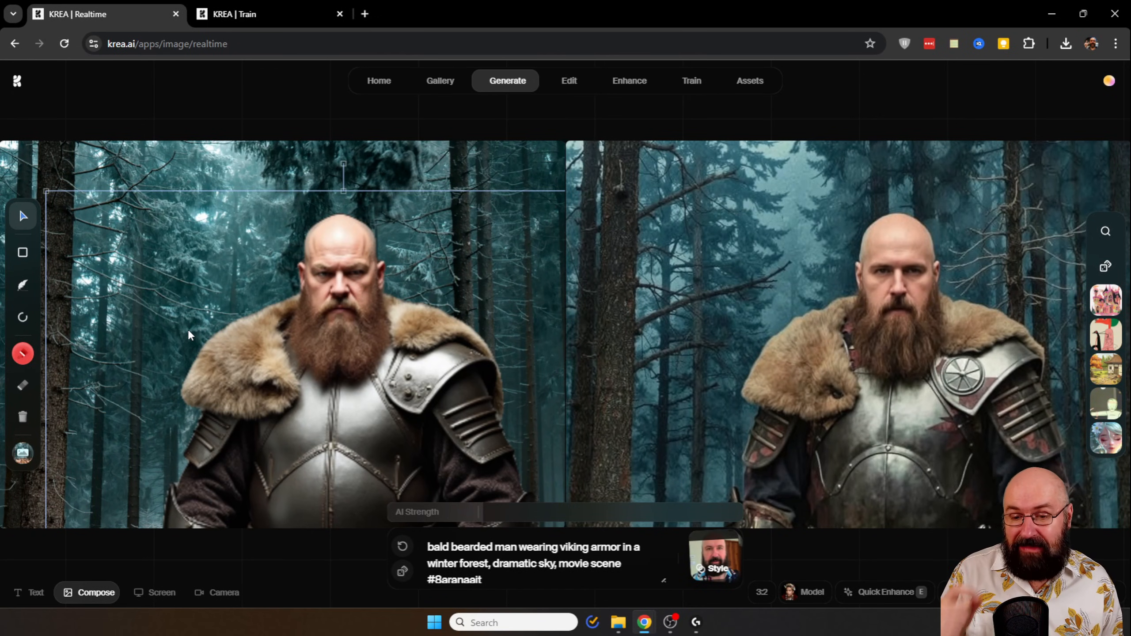
- Draw a rectangle over the Viking figure and give it a dark teal-blue fill at low opacity as a colour tint
{"action": "left_click", "coordinate": [22, 254]}
{"action": "left_click_drag", "start_coordinate": [174, 217], "coordinate": [536, 529]}
{"action": "left_click", "coordinate": [21, 218]}
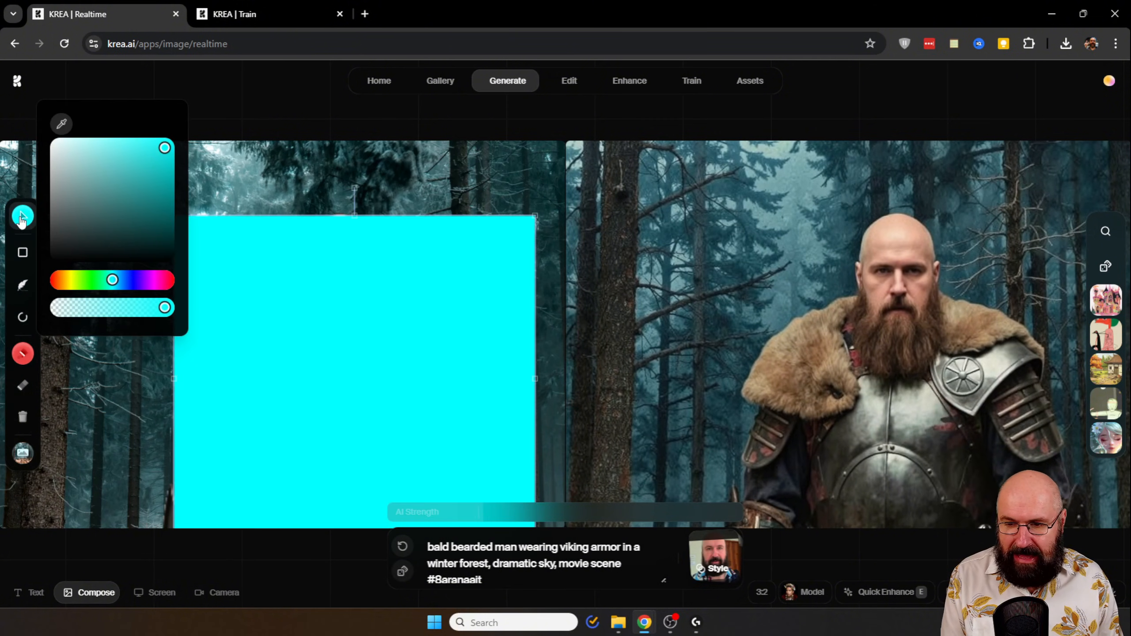
{"action": "left_click_drag", "start_coordinate": [151, 228], "coordinate": [153, 210]}
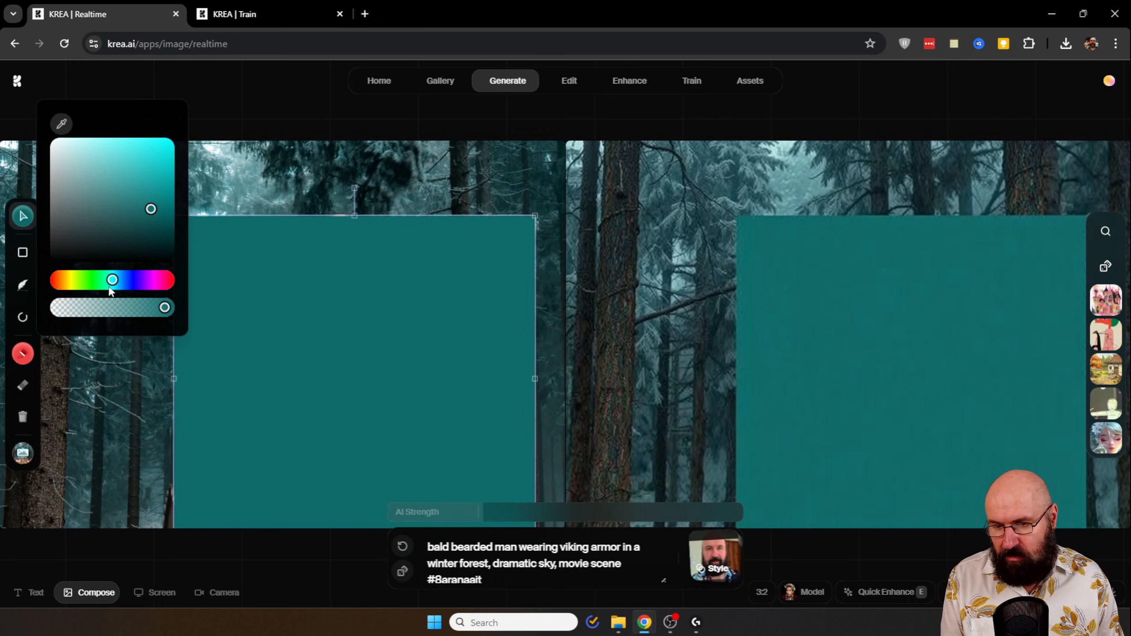
{"action": "left_click_drag", "start_coordinate": [111, 282], "coordinate": [117, 283]}
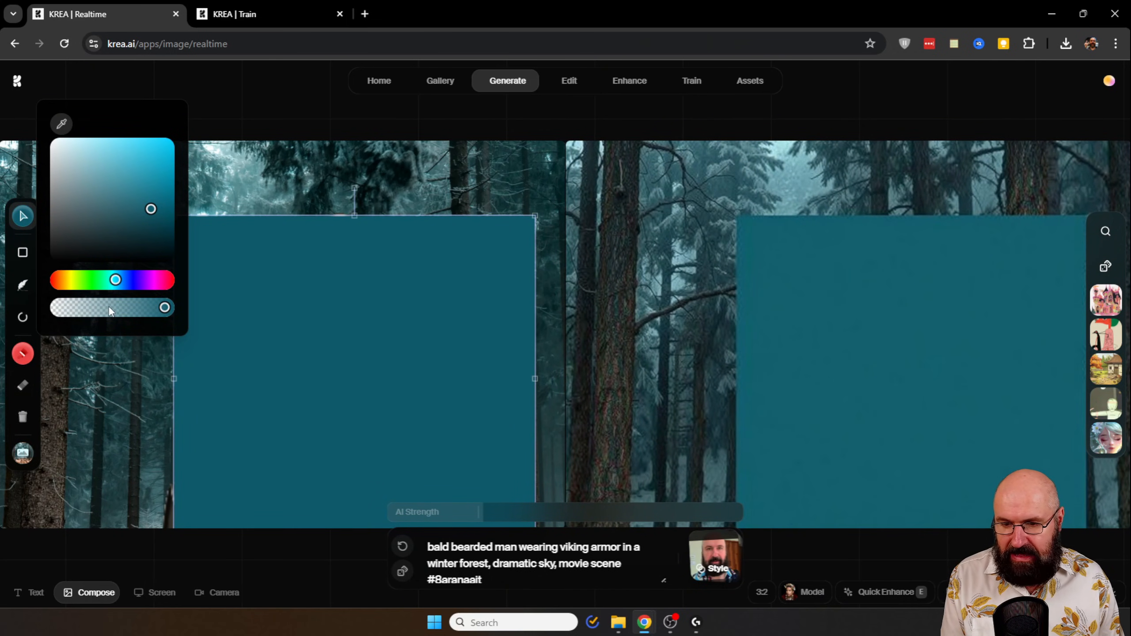
{"action": "left_click_drag", "start_coordinate": [109, 308], "coordinate": [90, 309]}
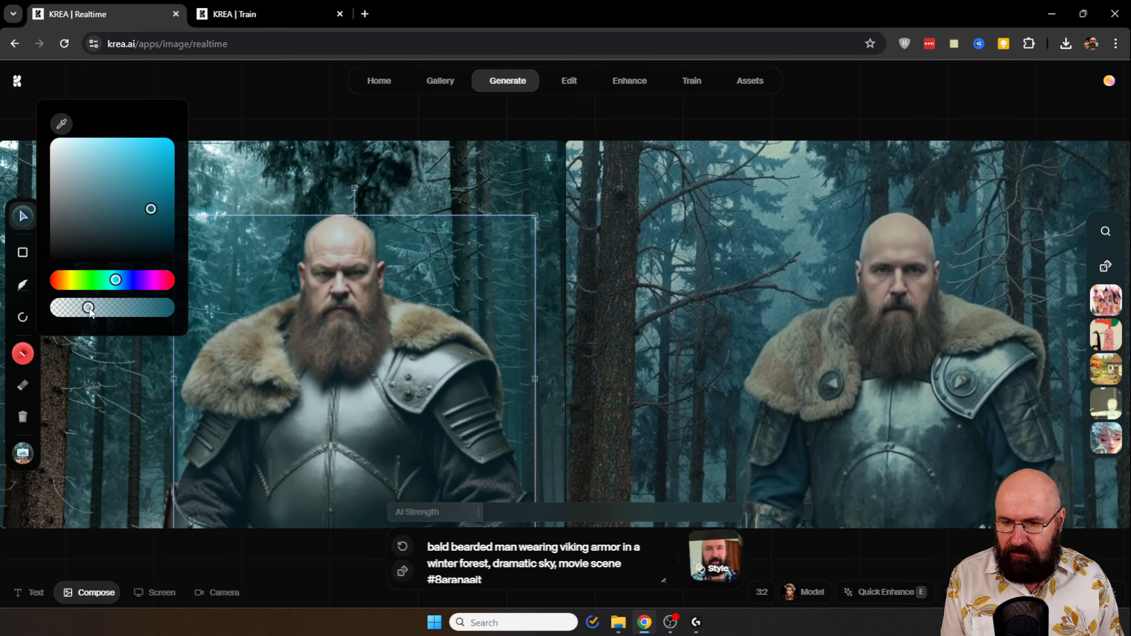